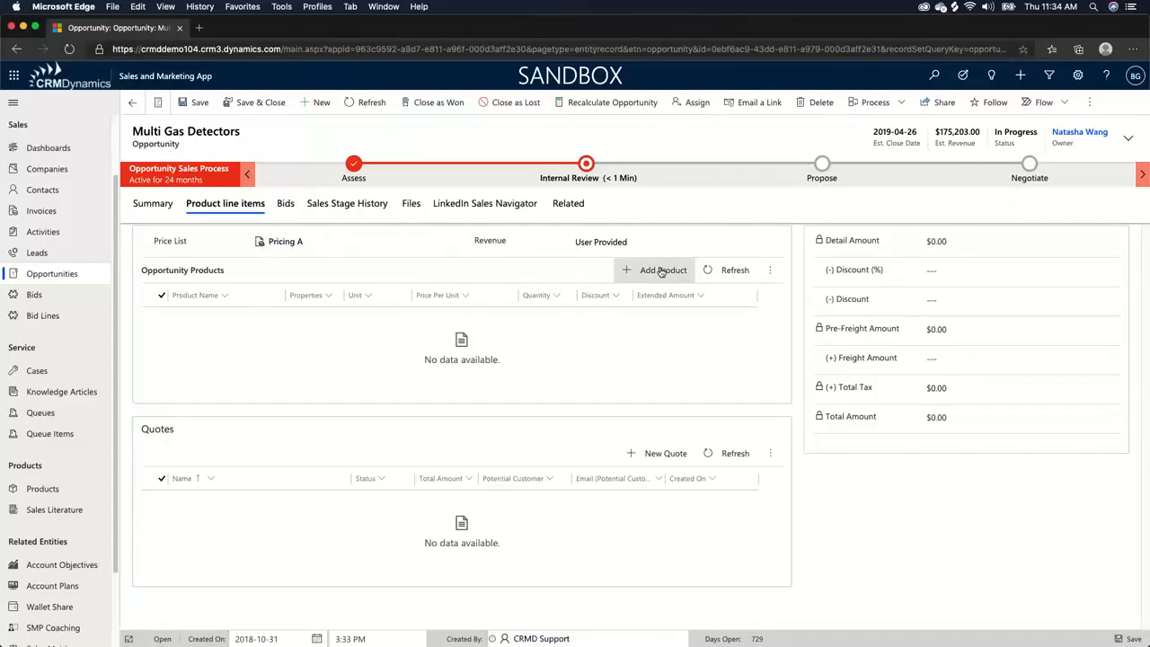
- Start a new product line on the opportunity with the existing product Multi-Gas Detector, using the default price
{"action": "left_click", "coordinate": [661, 272]}
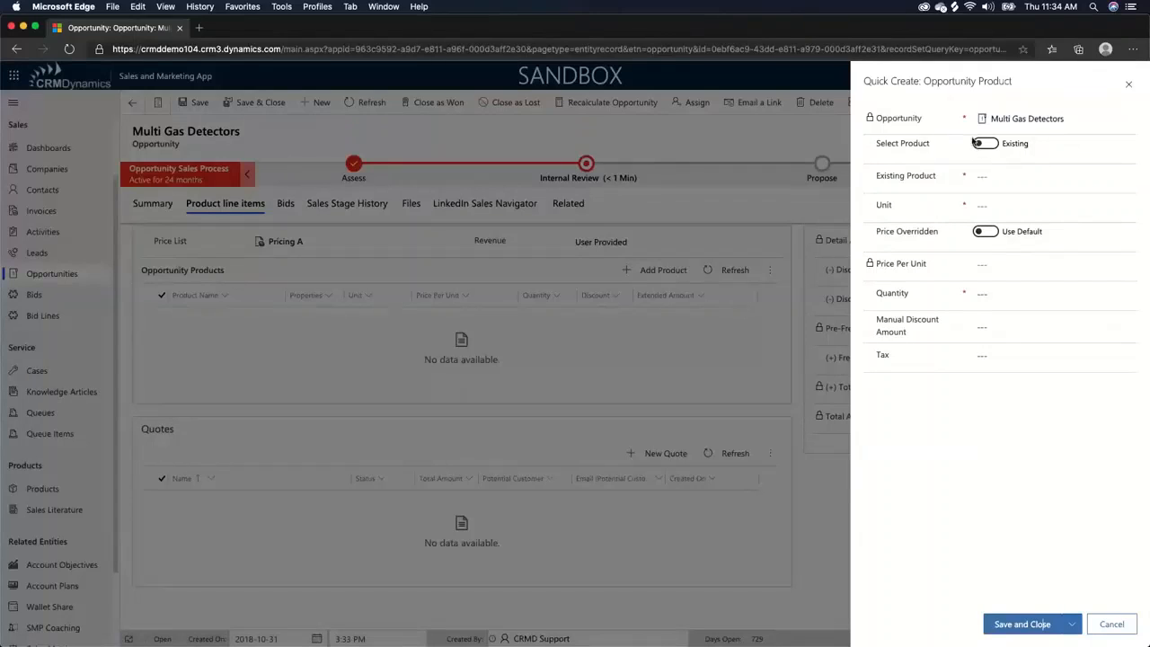
{"action": "left_click", "coordinate": [989, 146]}
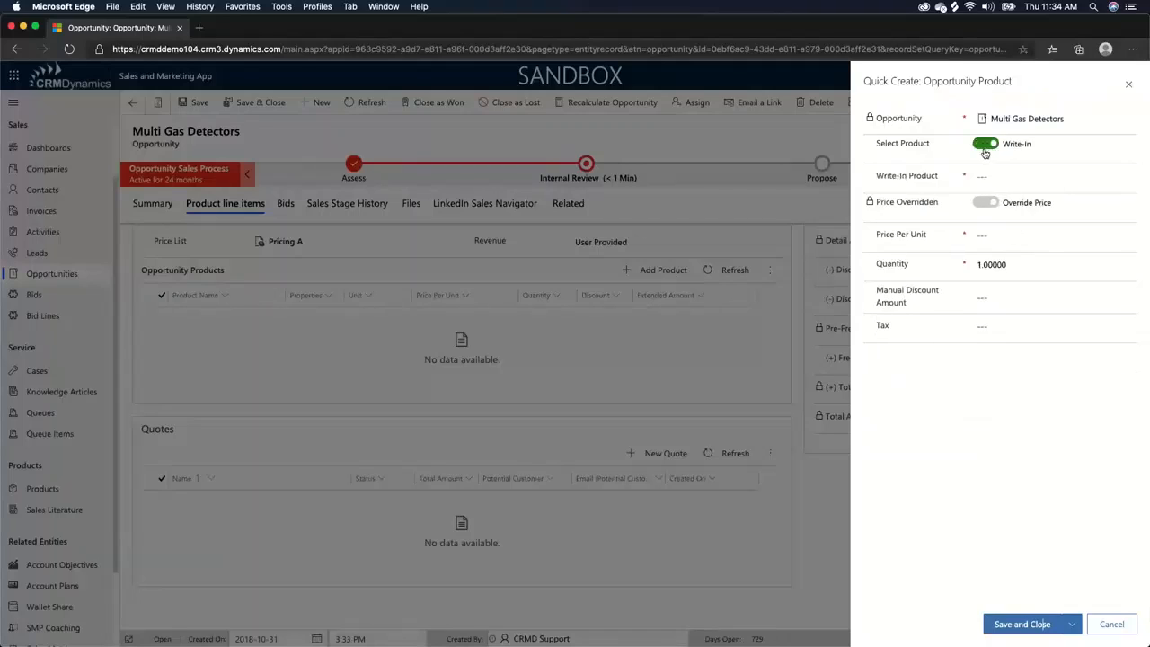
{"action": "left_click", "coordinate": [986, 147]}
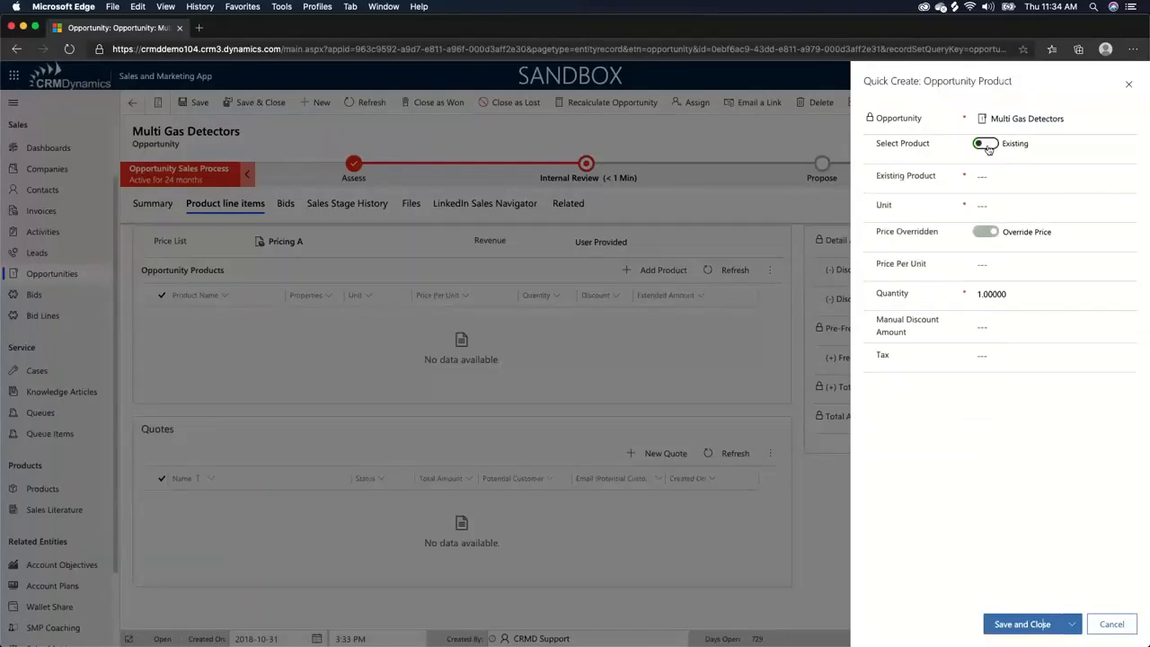
{"action": "left_click", "coordinate": [988, 148]}
{"action": "left_click", "coordinate": [988, 148]}
{"action": "left_click", "coordinate": [999, 179]}
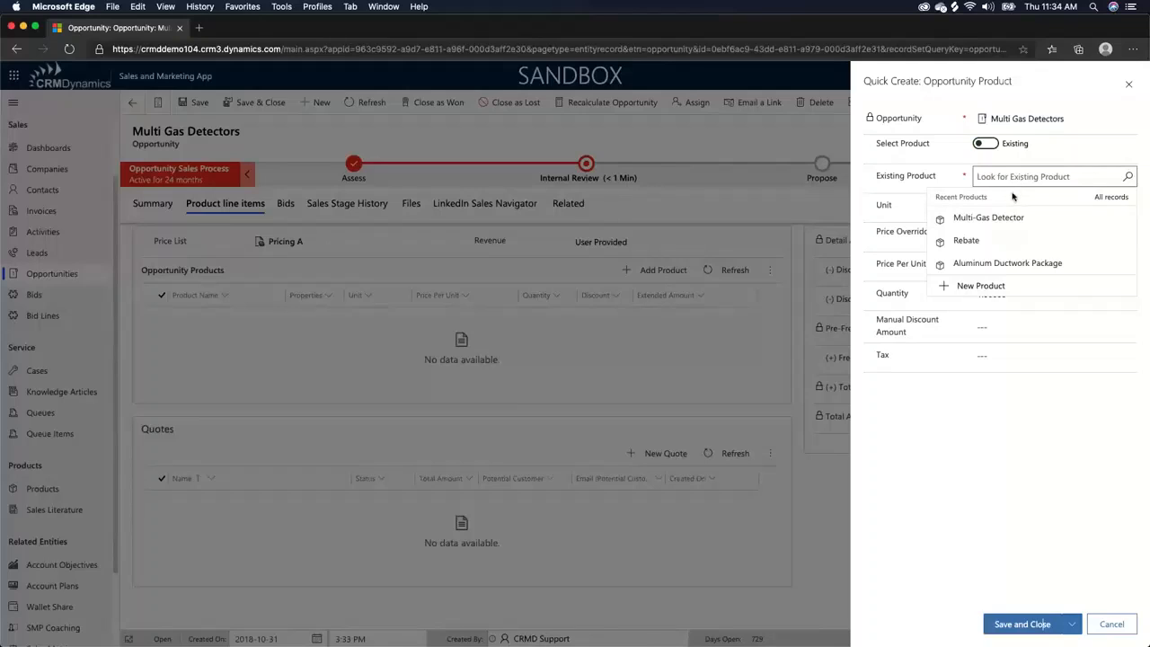
{"action": "left_click", "coordinate": [1024, 219]}
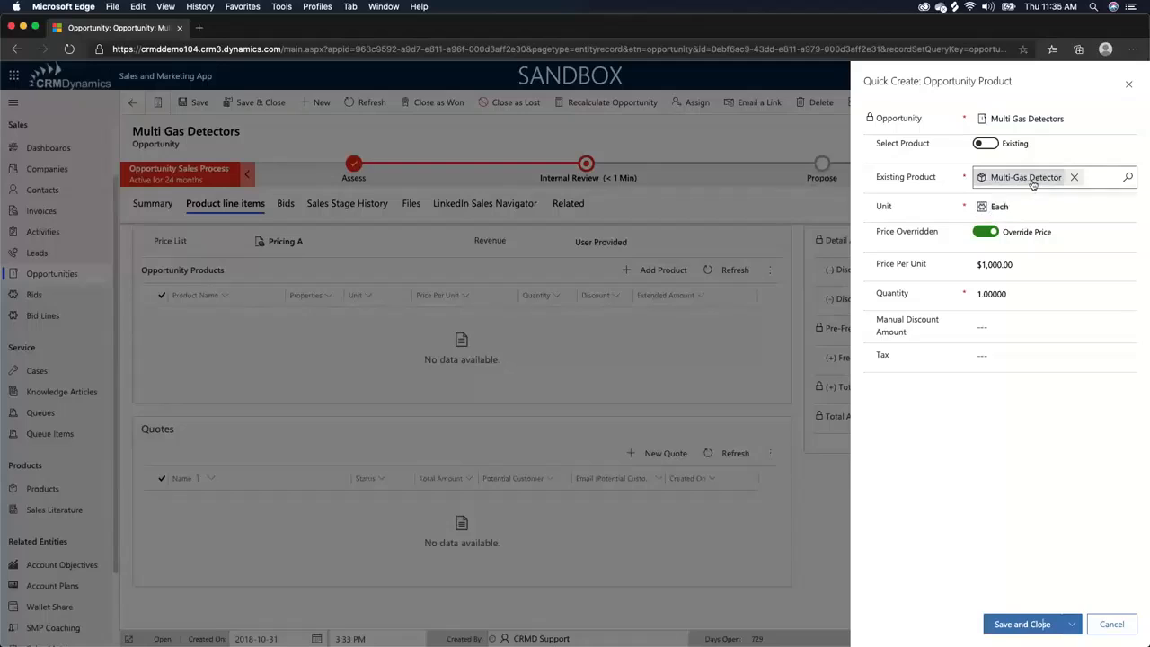
{"action": "left_click", "coordinate": [986, 233]}
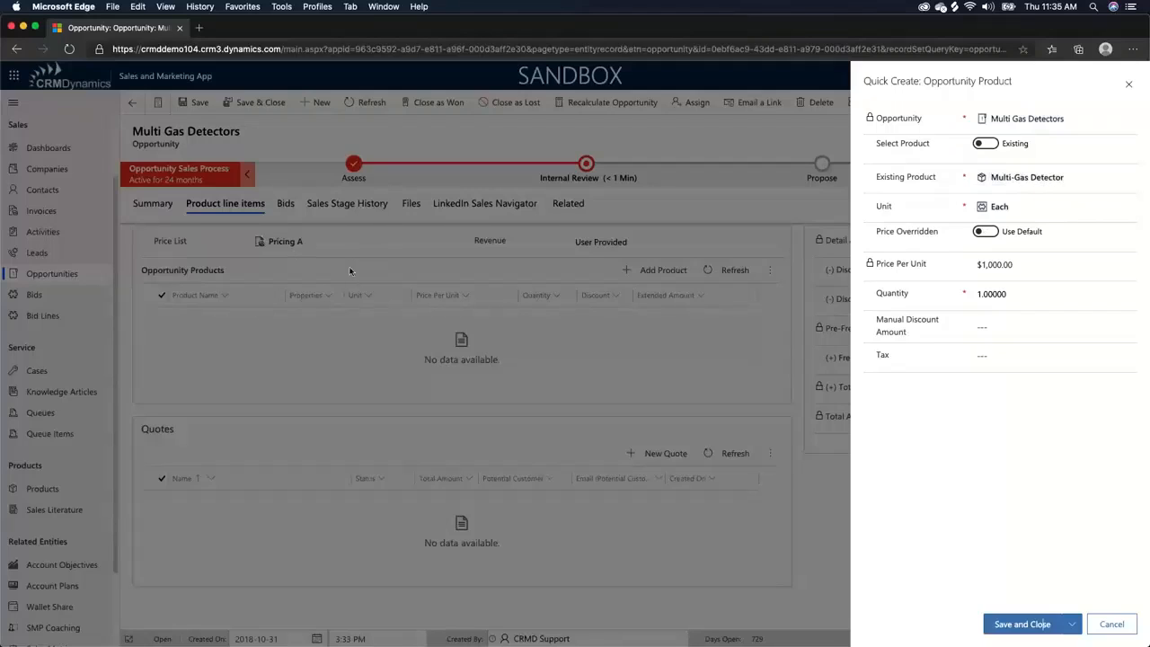
- Try overriding the Multi-Gas Detector's price per unit and return the line to default pricing
{"action": "left_click", "coordinate": [985, 231]}
{"action": "left_click", "coordinate": [1027, 265]}
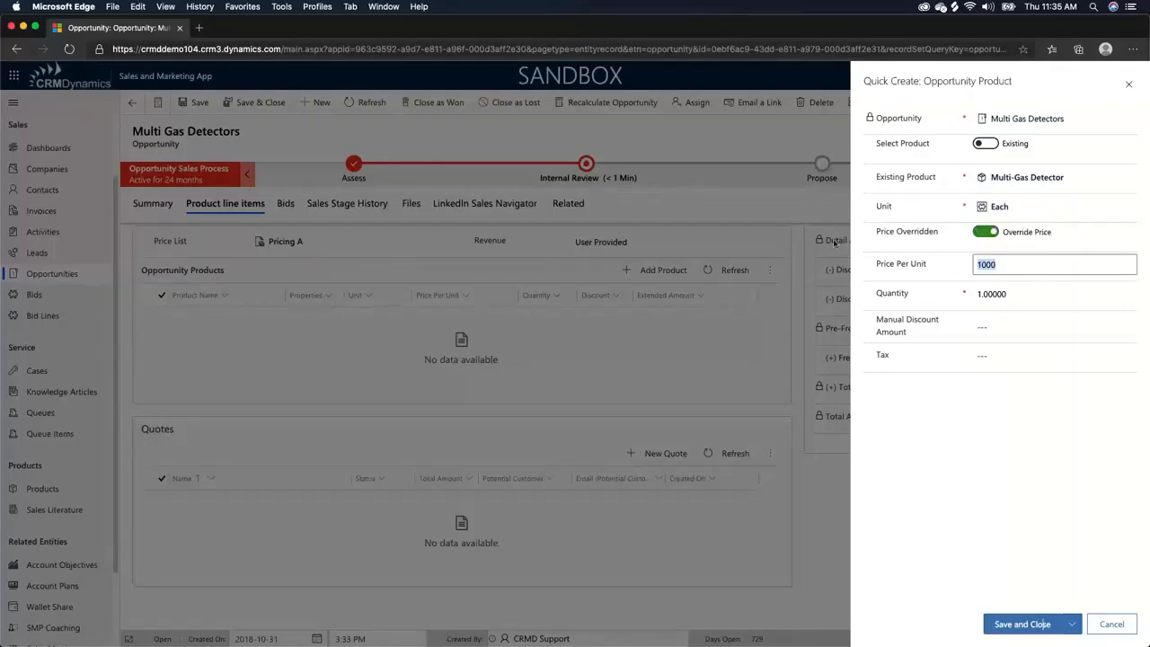
{"action": "type", "text": "900"}
{"action": "type", "text": "10"}
{"action": "left_click", "coordinate": [1073, 247]}
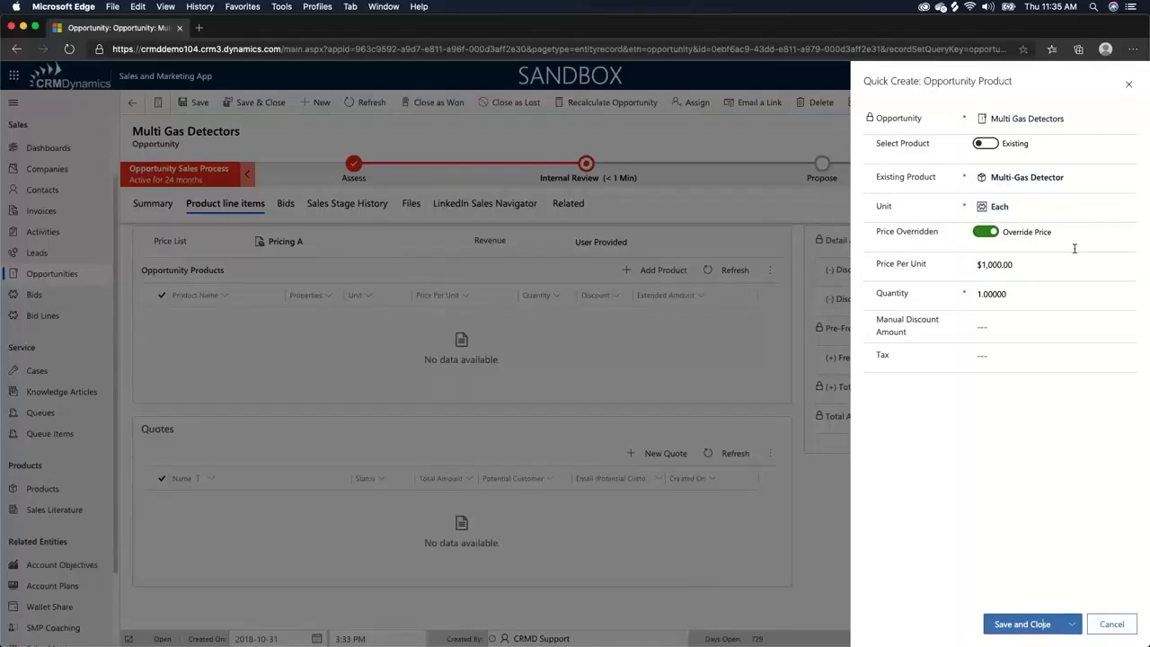
{"action": "left_click", "coordinate": [986, 230]}
- Set the product line's quantity to 20 and its tax to $130, and save the opportunity product
{"action": "left_click", "coordinate": [1006, 293]}
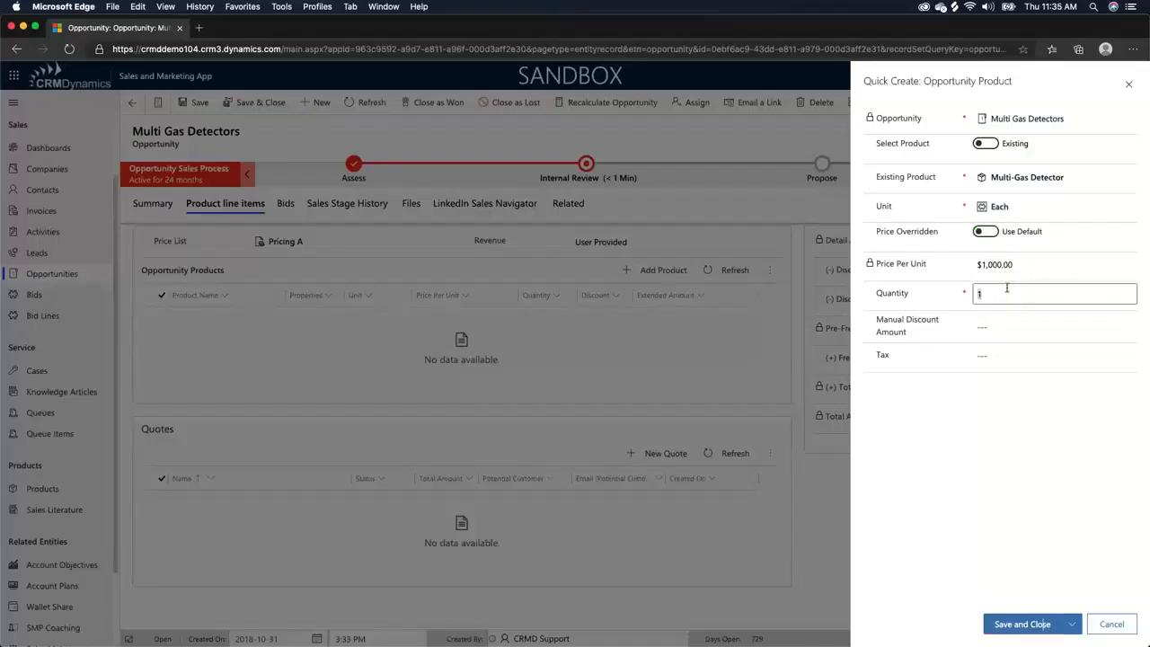
{"action": "type", "text": "20"}
{"action": "left_click", "coordinate": [1046, 418]}
{"action": "left_click", "coordinate": [1002, 362]}
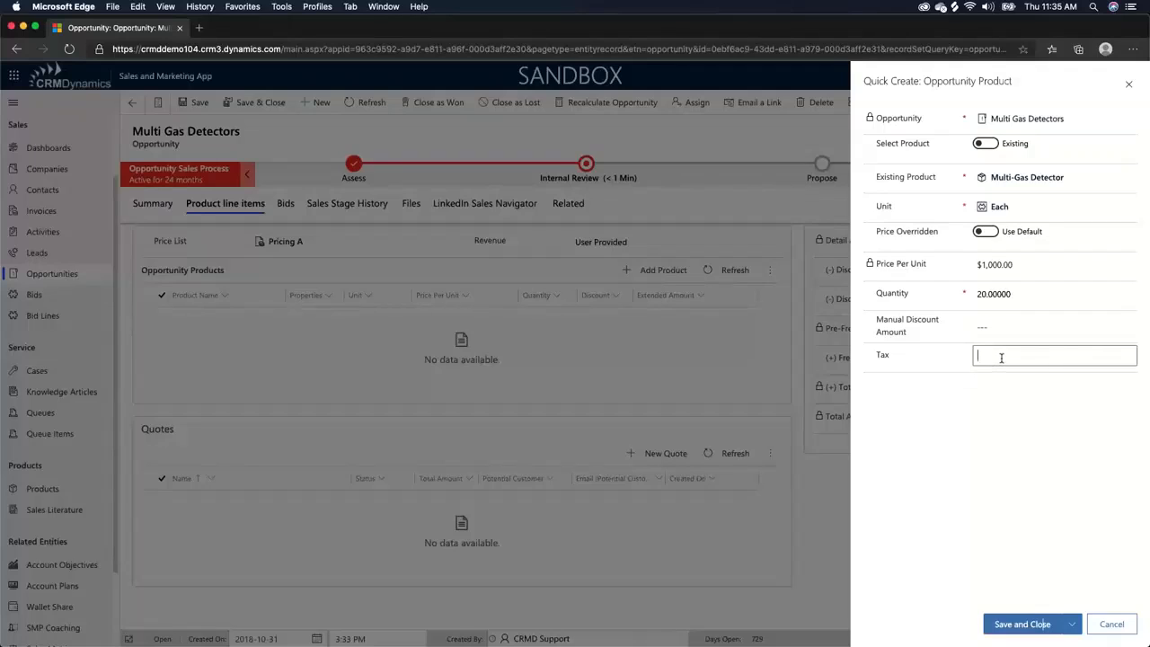
{"action": "left_click", "coordinate": [1044, 460]}
{"action": "left_click", "coordinate": [1021, 623]}
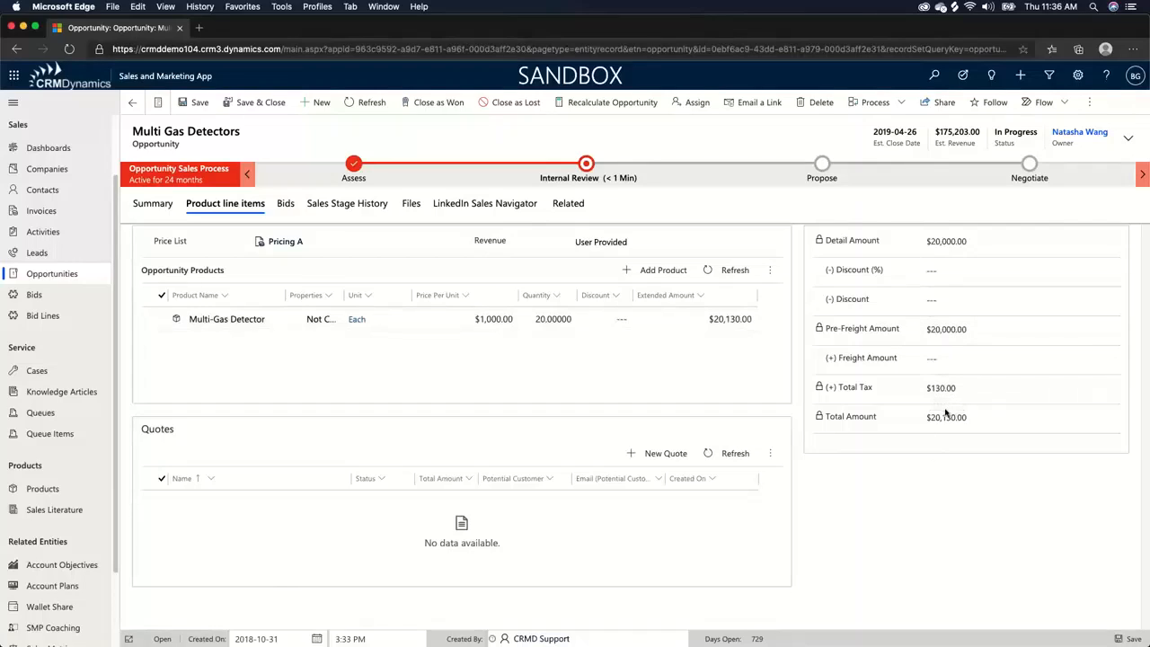
- Try a 10% discount on the opportunity's total and clear the discount percentage again
{"action": "left_click", "coordinate": [958, 269]}
{"action": "type", "text": "10"}
{"action": "left_click", "coordinate": [990, 504]}
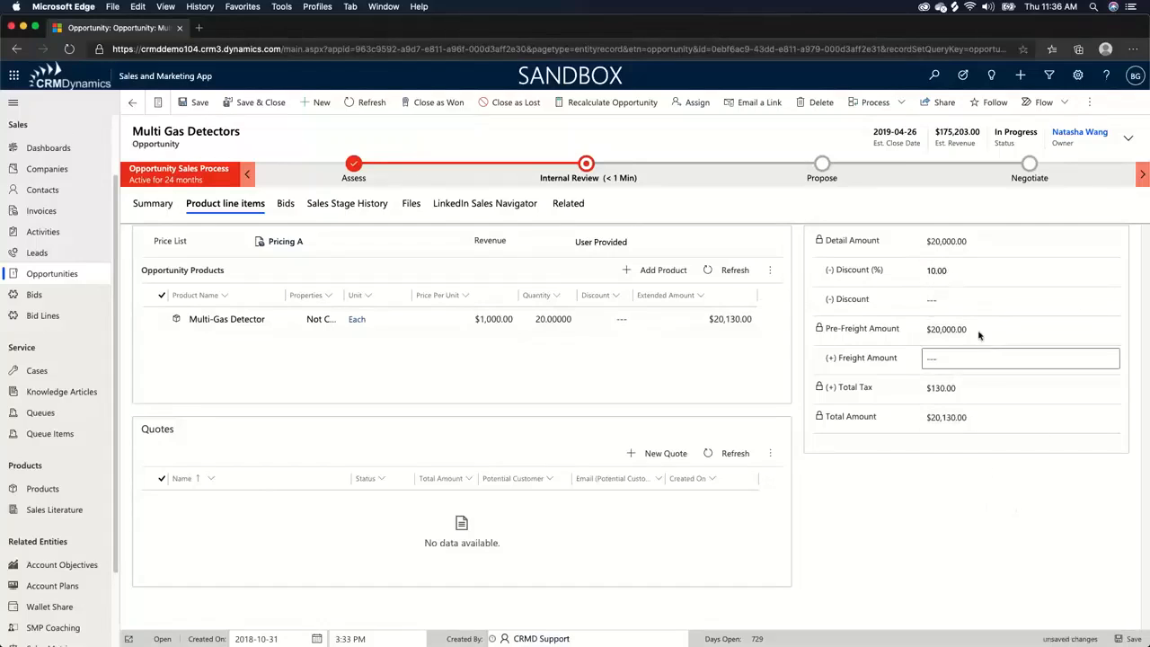
{"action": "left_click", "coordinate": [961, 272]}
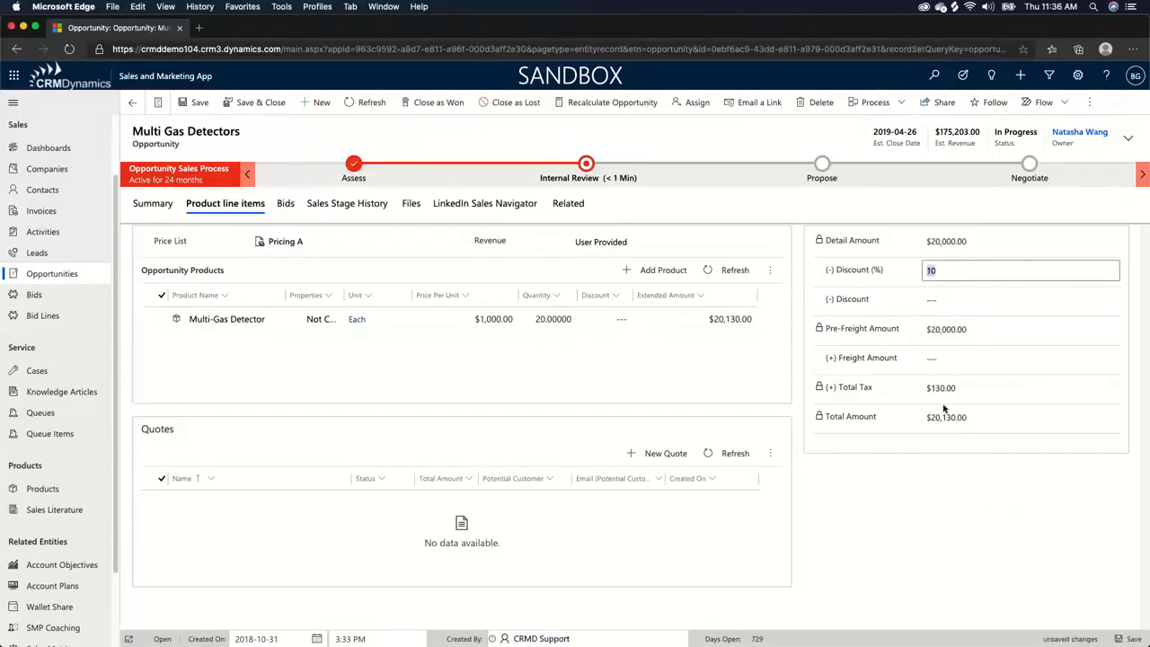
{"action": "key", "text": "Delete"}
{"action": "left_click", "coordinate": [961, 292]}
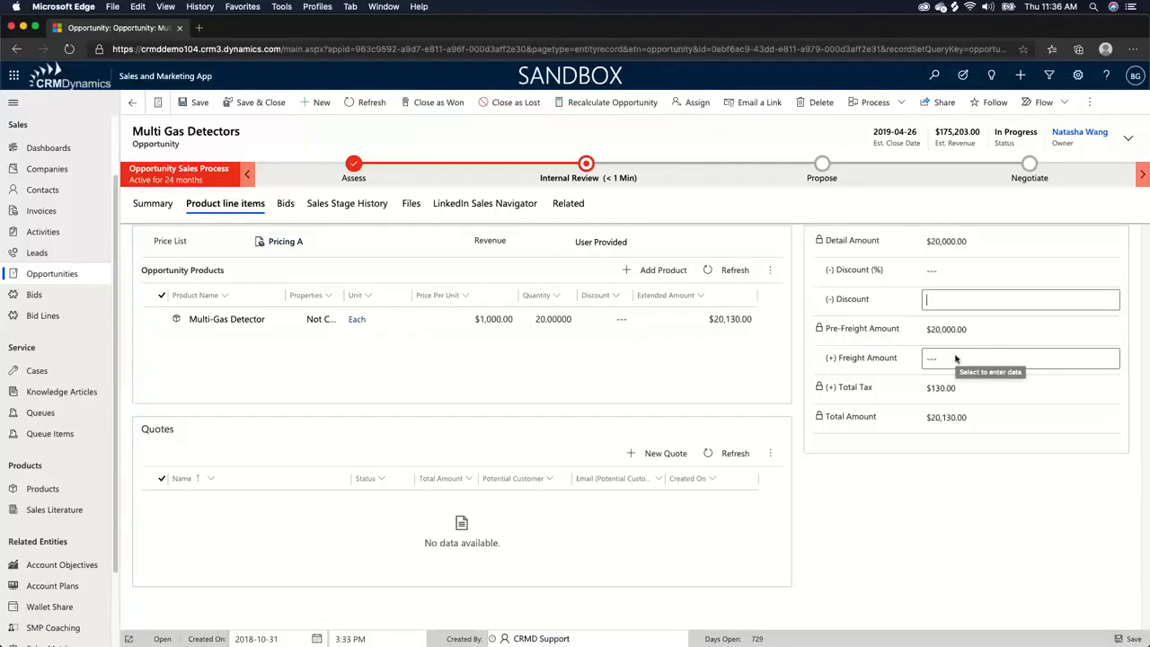
{"action": "left_click", "coordinate": [924, 458]}
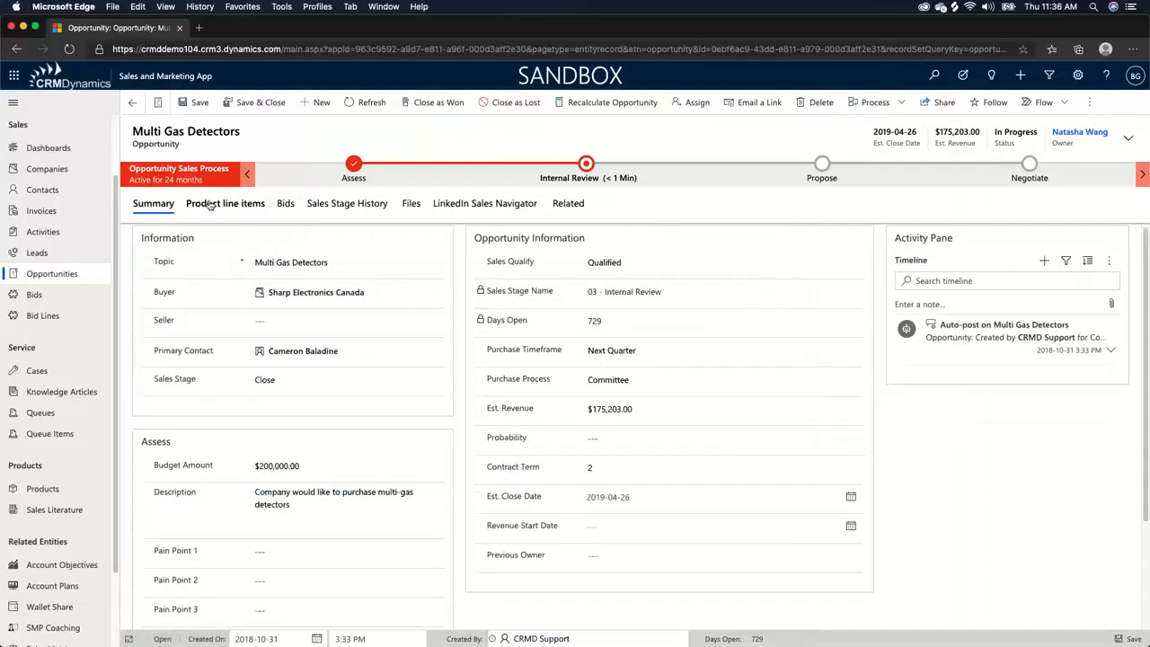
- Create a quote from the opportunity's product line items, with shipping method UPS and freight terms FOB
{"action": "left_click", "coordinate": [212, 203]}
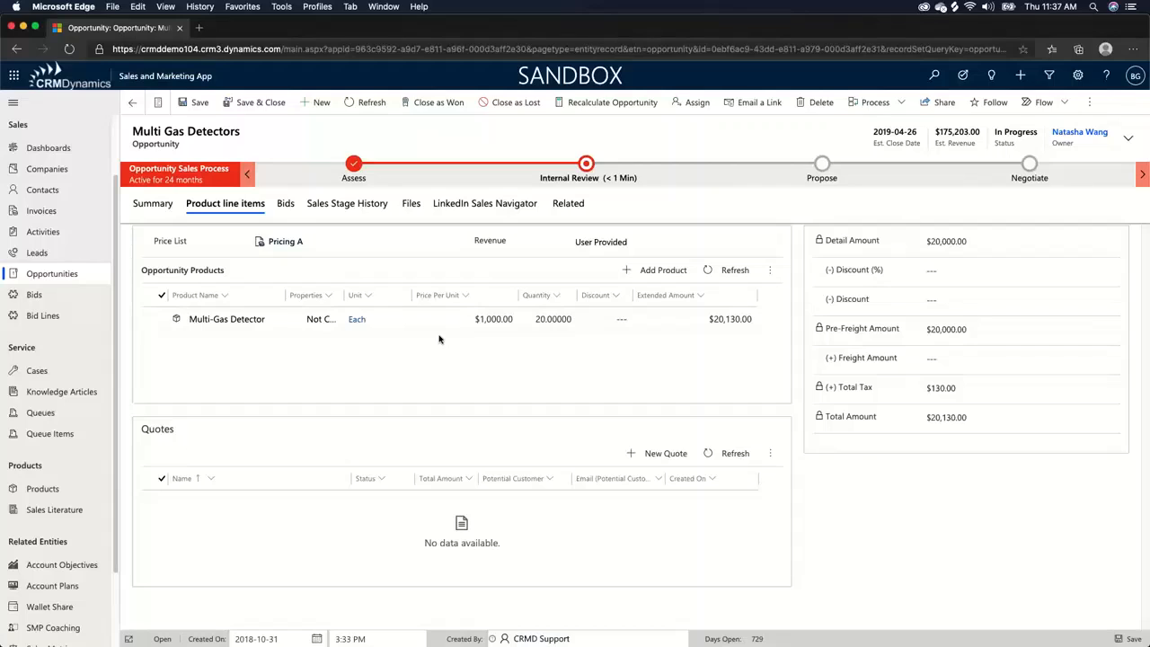
{"action": "left_click", "coordinate": [660, 453]}
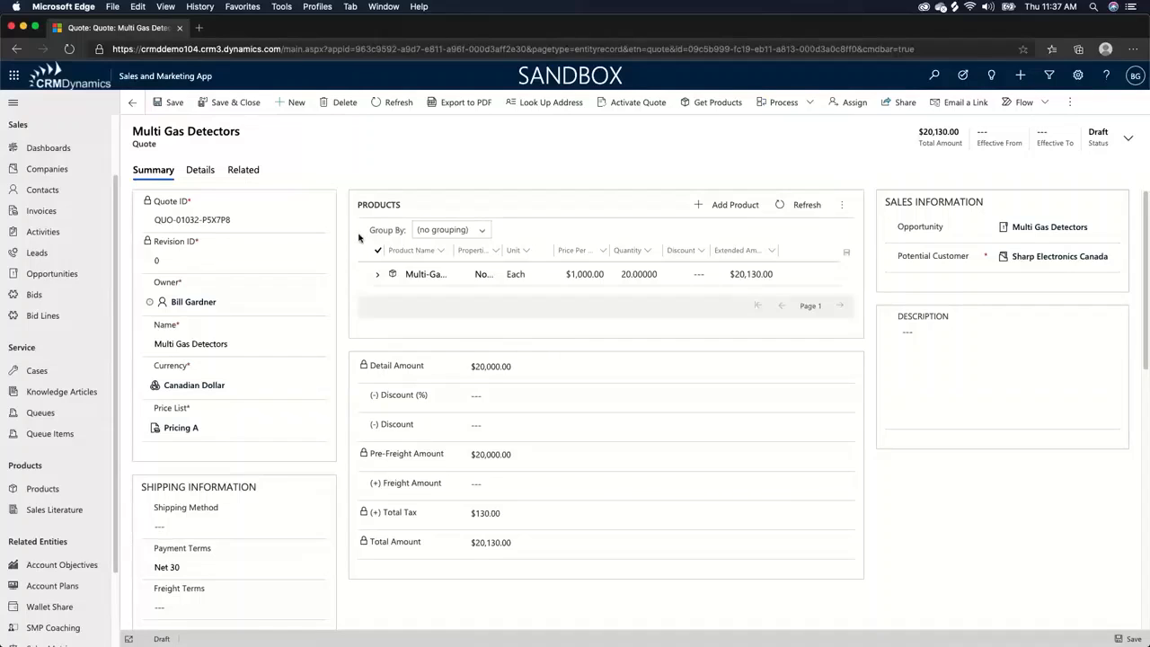
{"action": "scroll", "coordinate": [363, 233], "scroll_direction": "down", "scroll_amount": 5}
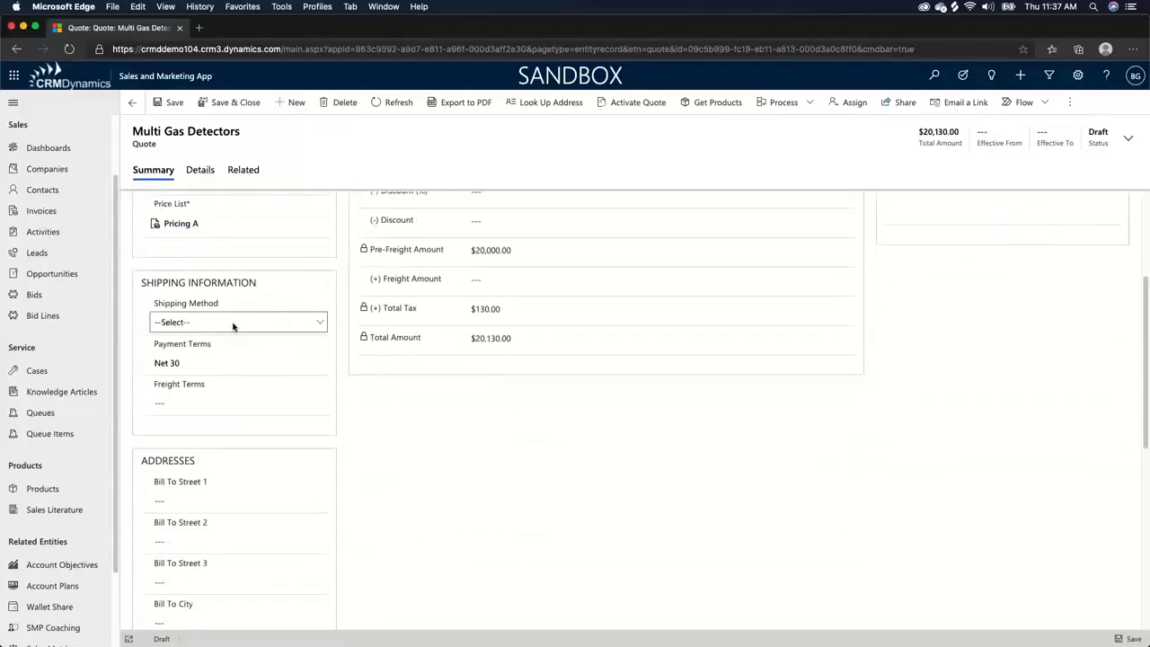
{"action": "left_click", "coordinate": [238, 323]}
{"action": "left_click", "coordinate": [210, 389]}
{"action": "left_click", "coordinate": [223, 411]}
{"action": "left_click", "coordinate": [223, 433]}
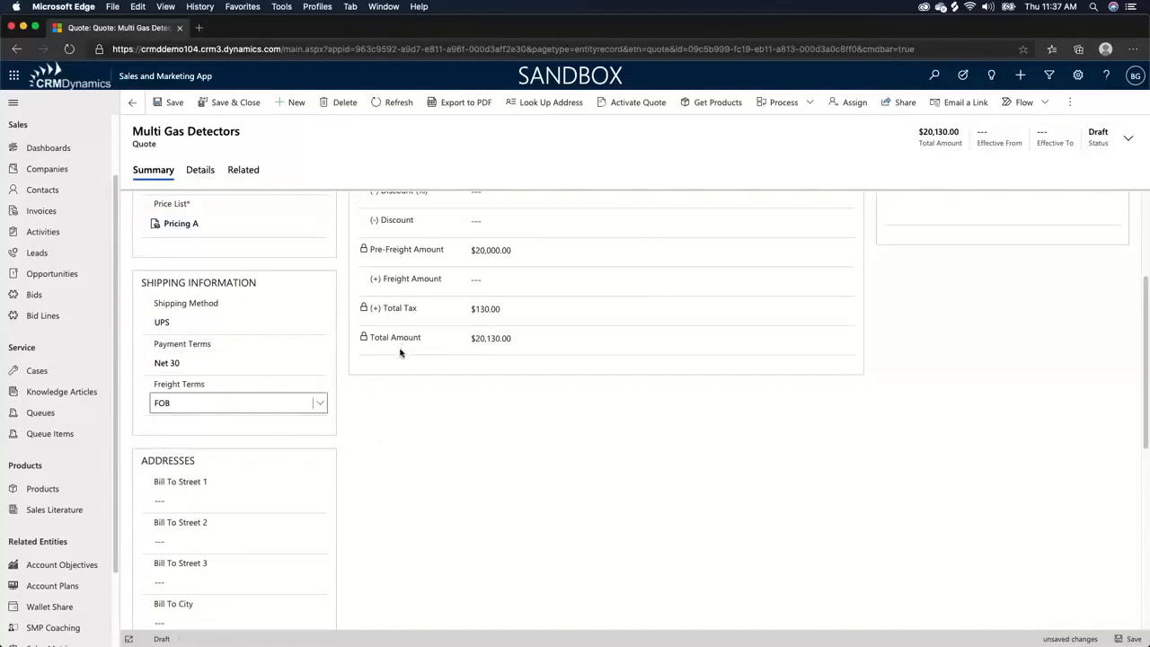
- Review the quote's bill-to and ship-to address fields and its description field
{"action": "scroll", "coordinate": [401, 353], "scroll_direction": "down", "scroll_amount": 5}
{"action": "scroll", "coordinate": [217, 292], "scroll_direction": "down", "scroll_amount": 5}
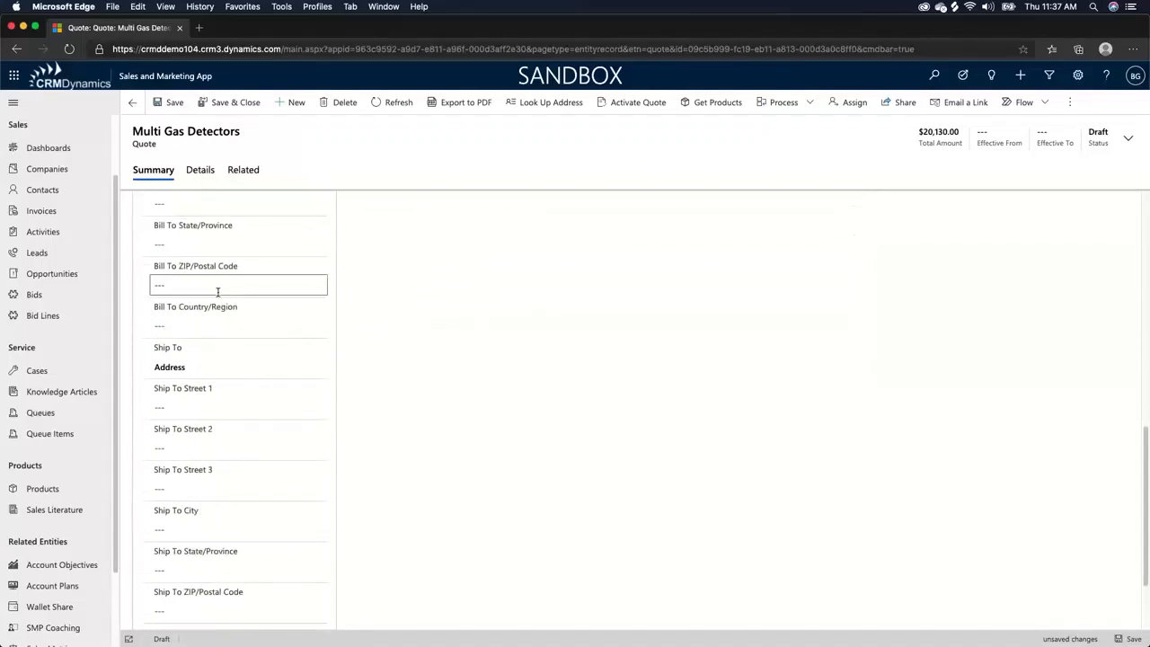
{"action": "scroll", "coordinate": [220, 301], "scroll_direction": "up", "scroll_amount": 3}
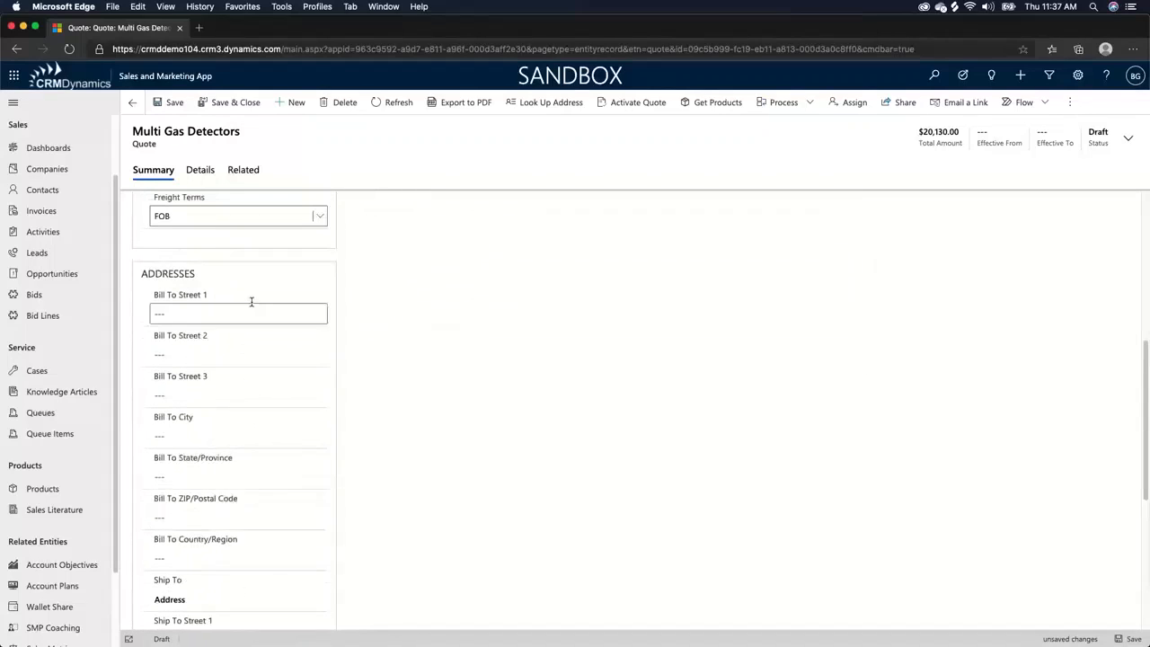
{"action": "scroll", "coordinate": [215, 422], "scroll_direction": "down", "scroll_amount": 4}
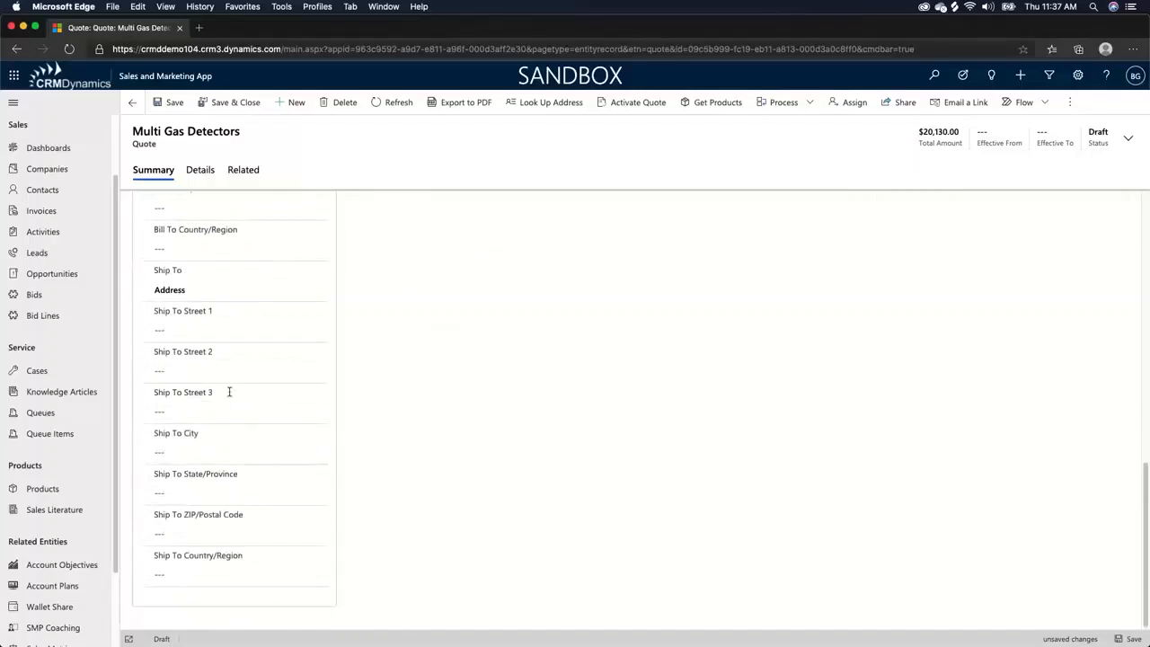
{"action": "scroll", "coordinate": [229, 394], "scroll_direction": "up", "scroll_amount": 6}
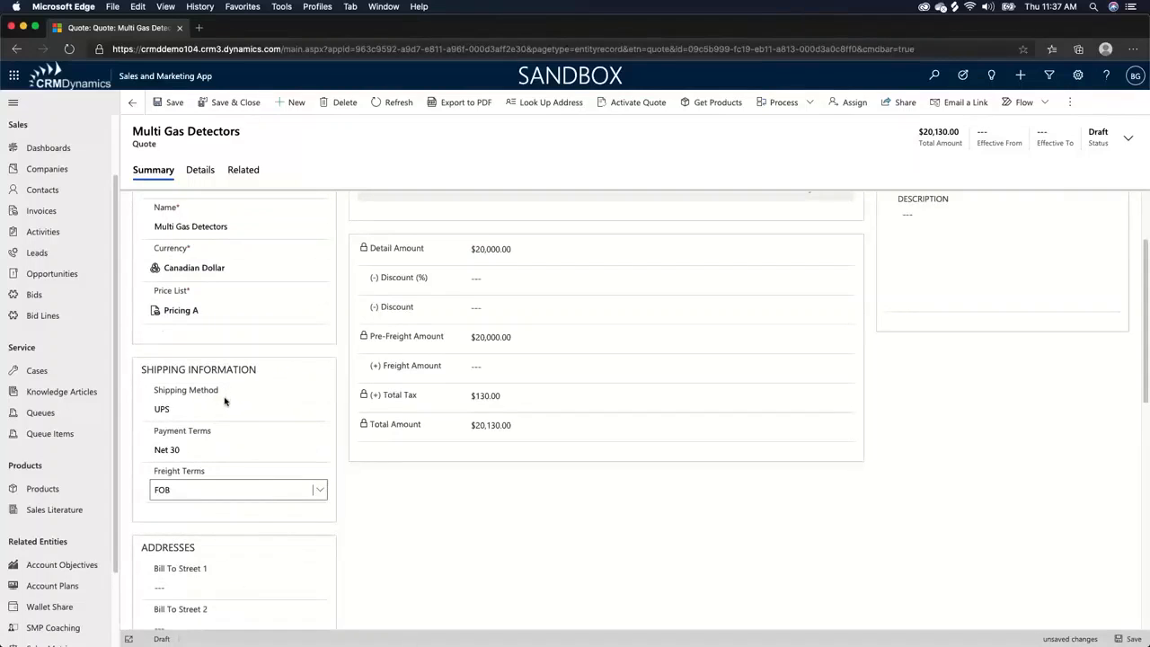
{"action": "scroll", "coordinate": [224, 402], "scroll_direction": "up", "scroll_amount": 2}
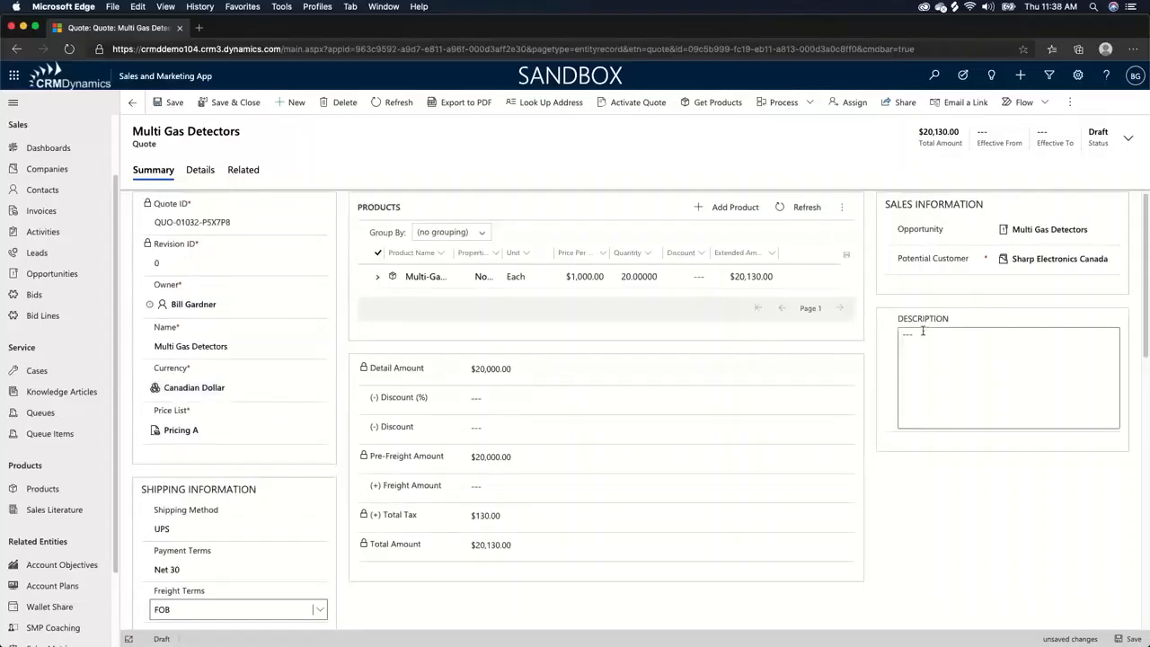
{"action": "left_click", "coordinate": [921, 332]}
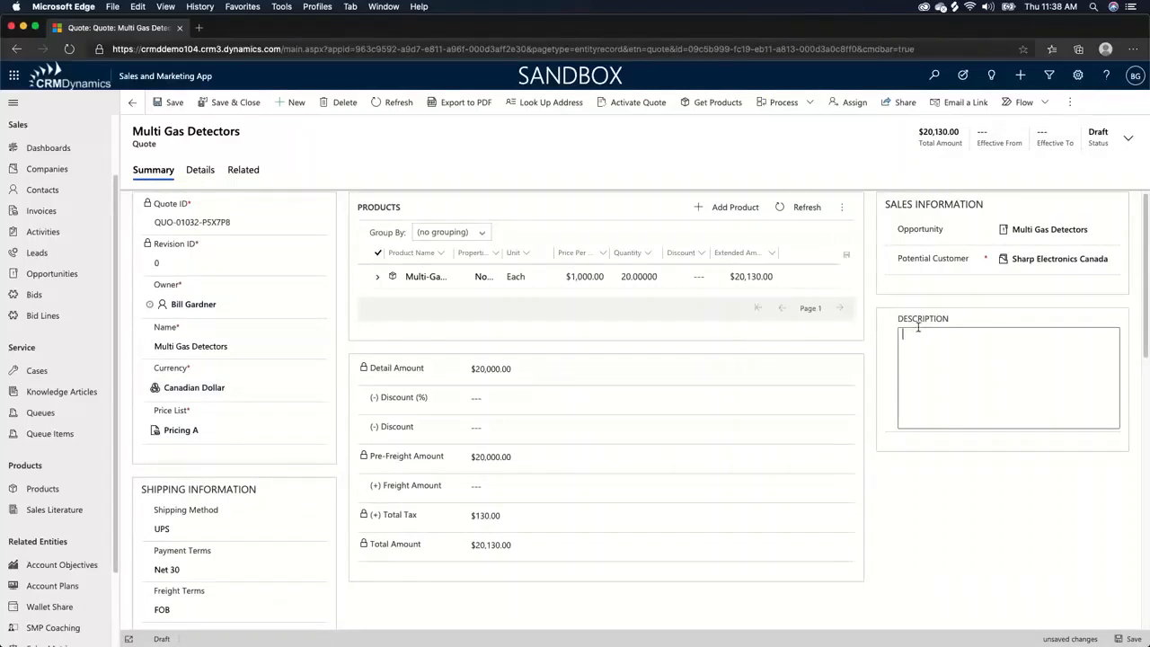
{"action": "left_click", "coordinate": [504, 161]}
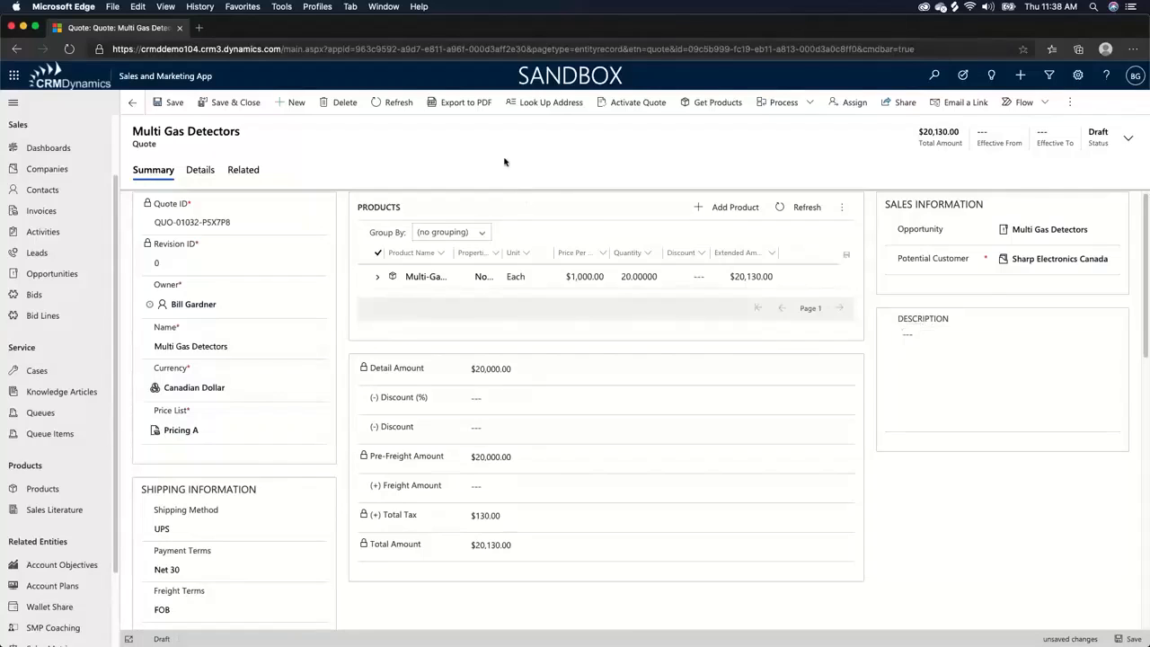
- Activate the quote and open a Word document of it generated from the Quote Summary template
{"action": "left_click", "coordinate": [624, 105]}
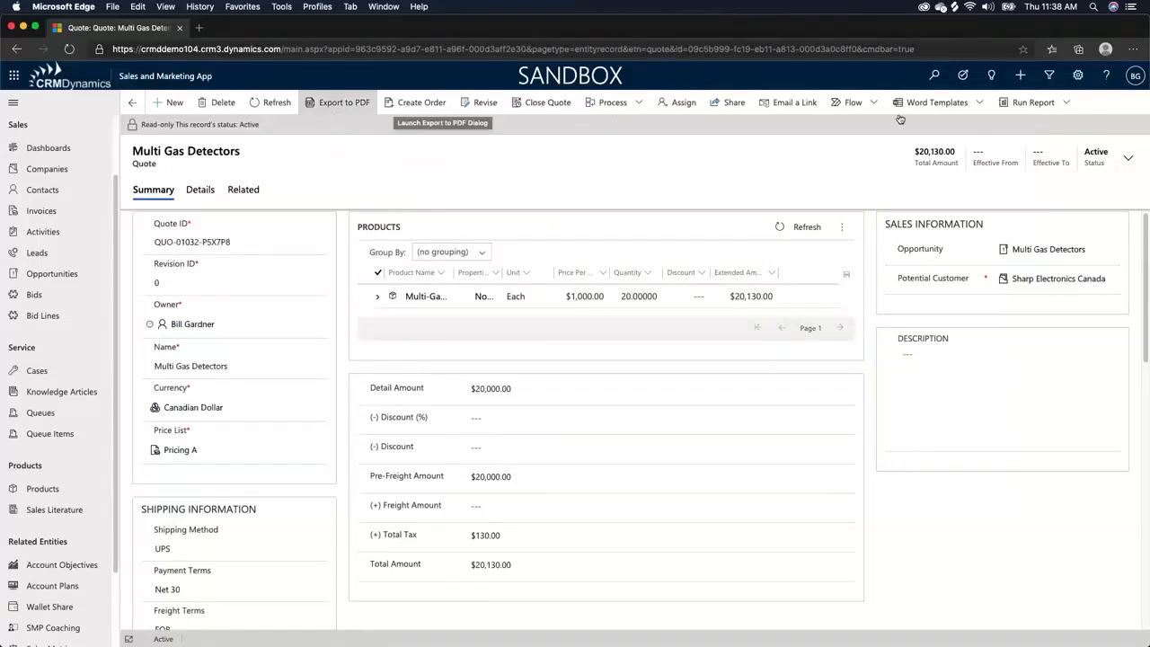
{"action": "left_click", "coordinate": [939, 103]}
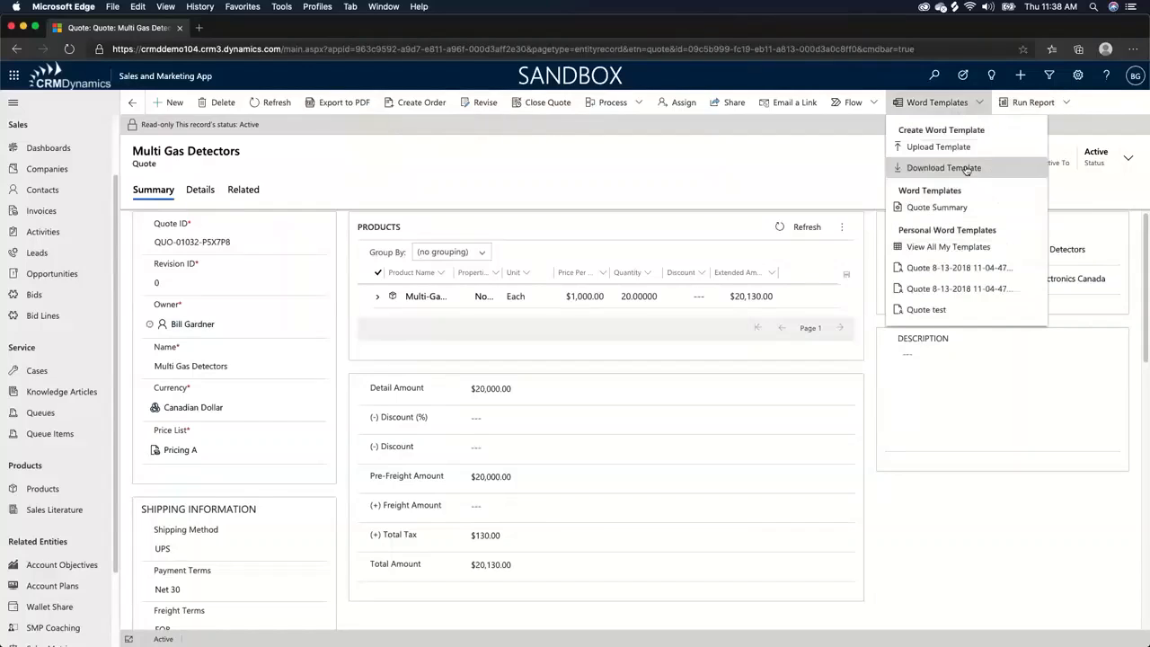
{"action": "left_click", "coordinate": [978, 214]}
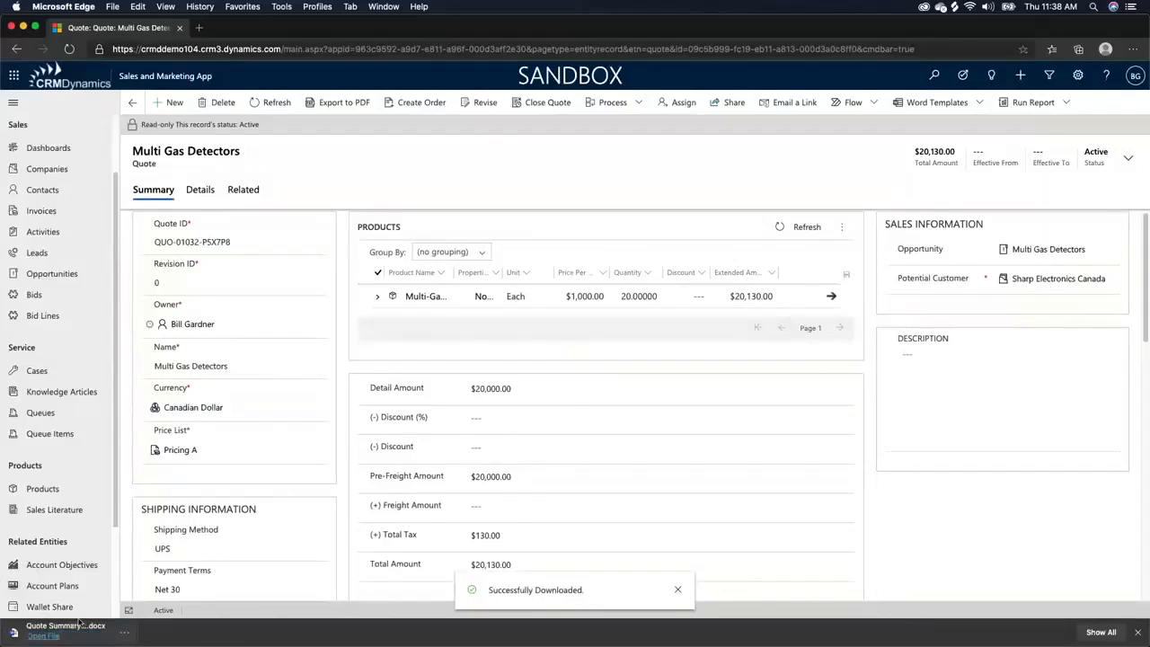
{"action": "left_click", "coordinate": [77, 639]}
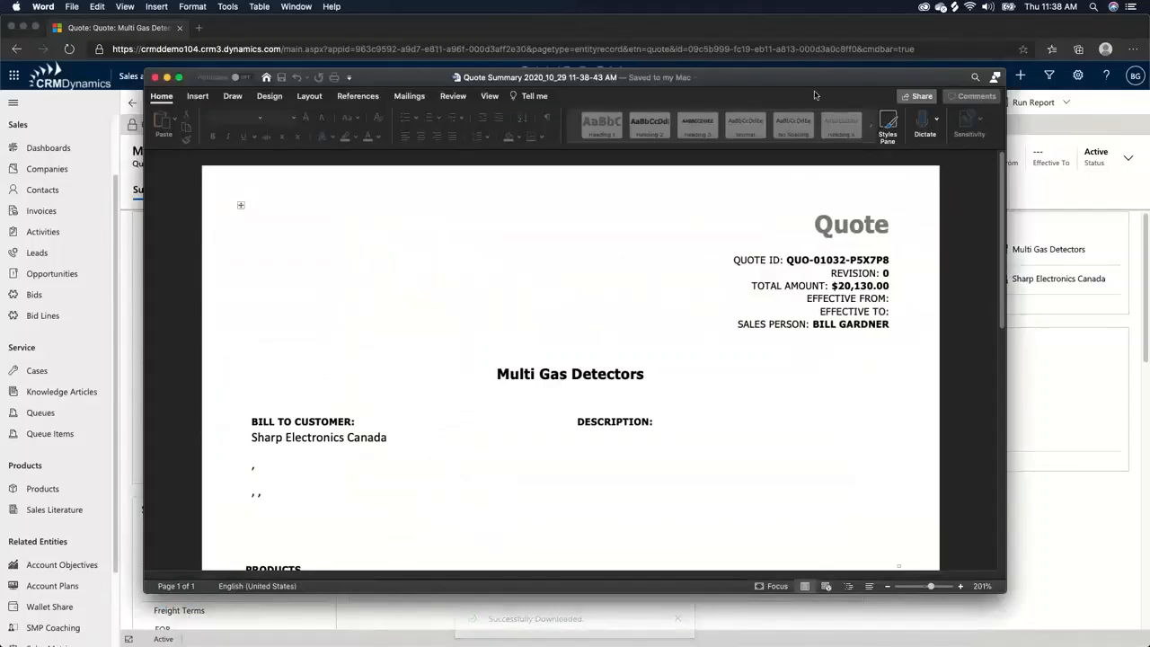
- Examine the quote document's header, customer, product quantity, unit price and totals, and close the document
{"action": "scroll", "coordinate": [706, 257], "scroll_direction": "down", "scroll_amount": 3}
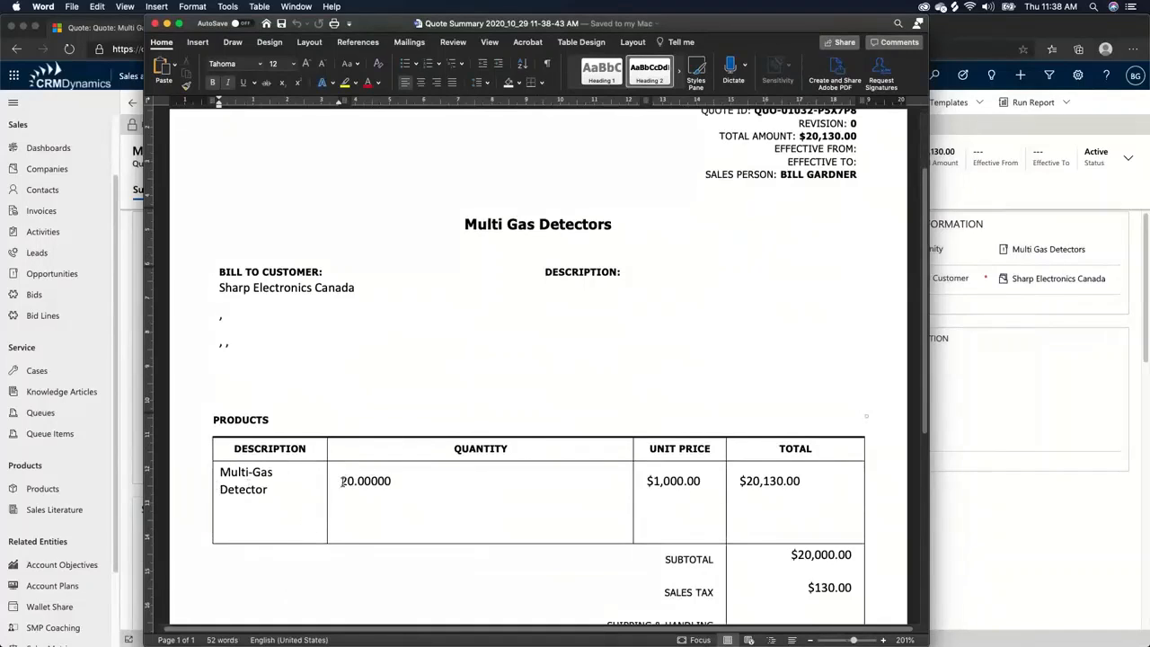
{"action": "left_click_drag", "start_coordinate": [342, 482], "coordinate": [406, 469]}
{"action": "left_click", "coordinate": [499, 482]}
{"action": "left_click_drag", "start_coordinate": [646, 483], "coordinate": [696, 478]}
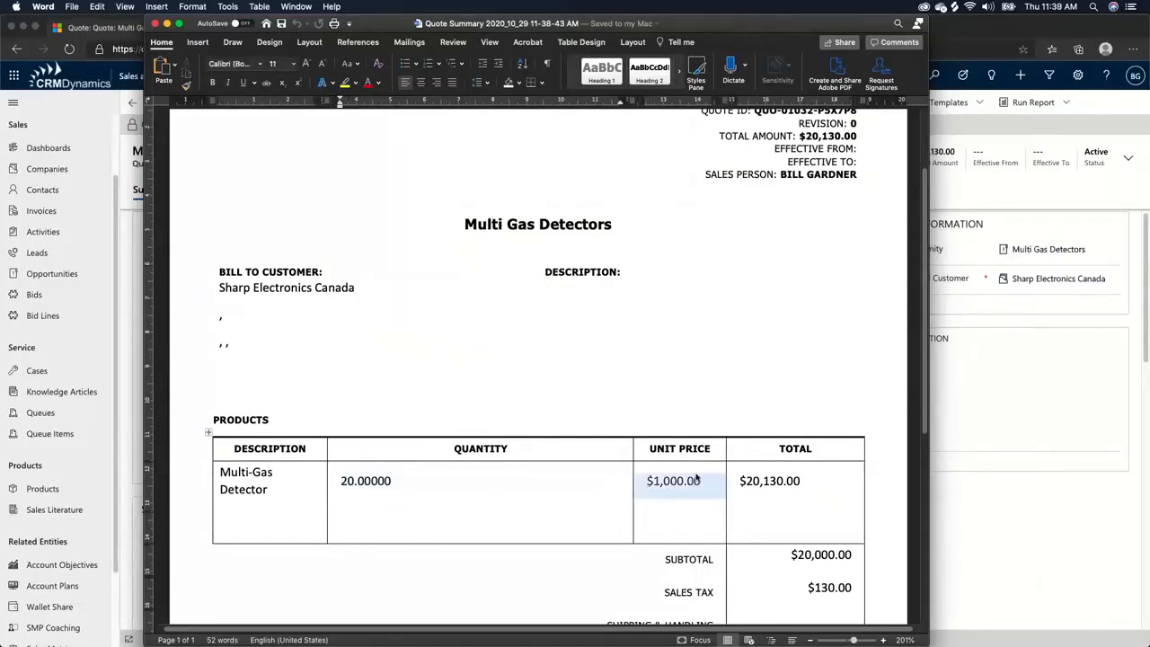
{"action": "left_click", "coordinate": [695, 481]}
{"action": "scroll", "coordinate": [764, 479], "scroll_direction": "down", "scroll_amount": 5}
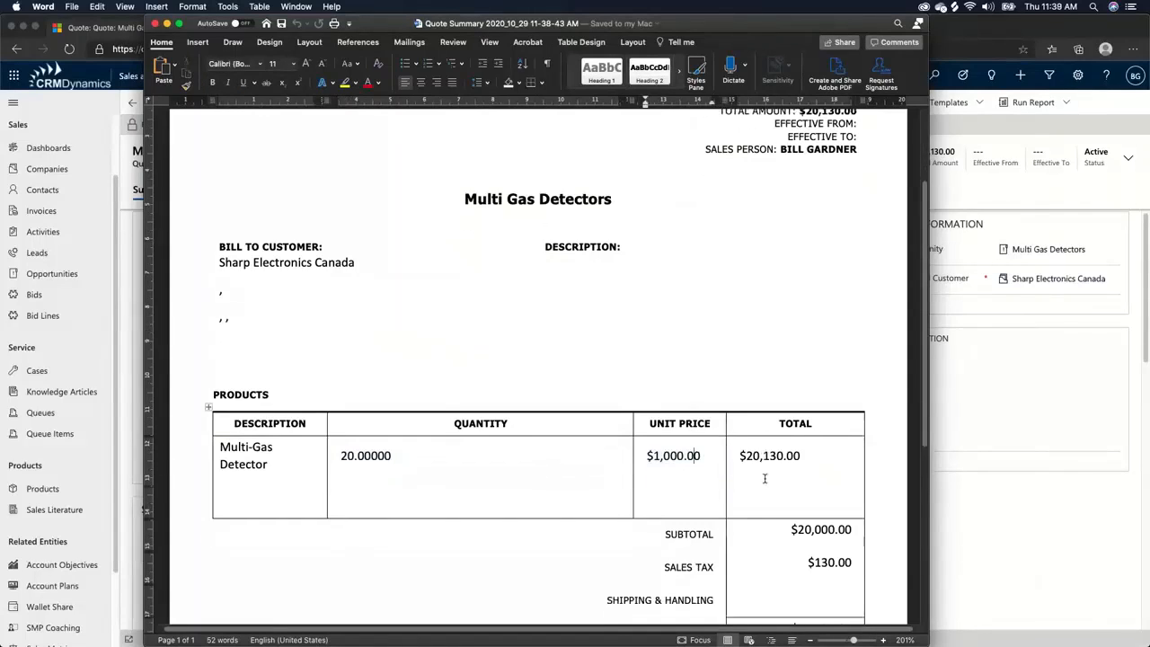
{"action": "left_click_drag", "start_coordinate": [780, 485], "coordinate": [868, 488]}
{"action": "left_click", "coordinate": [865, 482]}
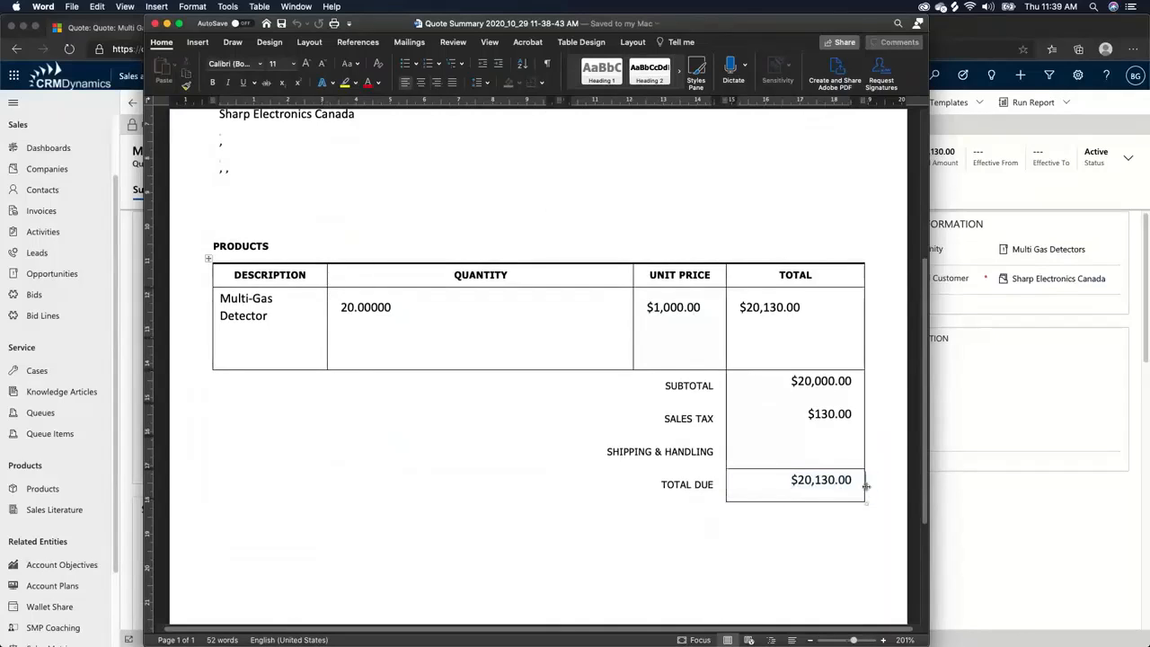
{"action": "scroll", "coordinate": [837, 481], "scroll_direction": "down", "scroll_amount": 5}
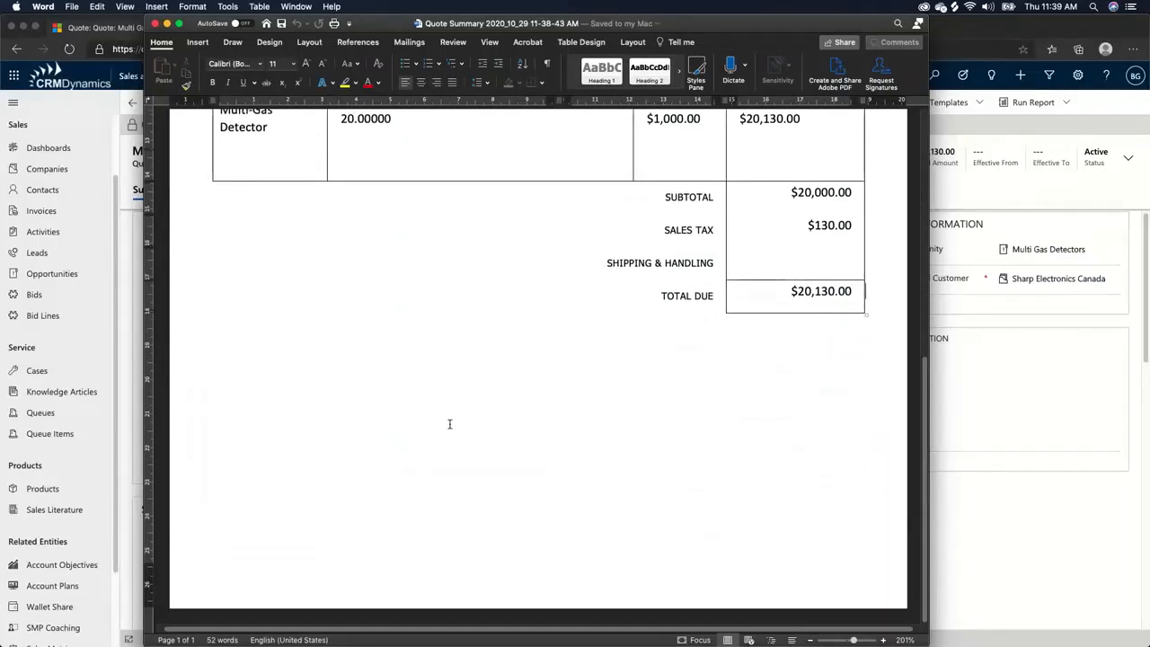
{"action": "scroll", "coordinate": [602, 562], "scroll_direction": "up", "scroll_amount": 8}
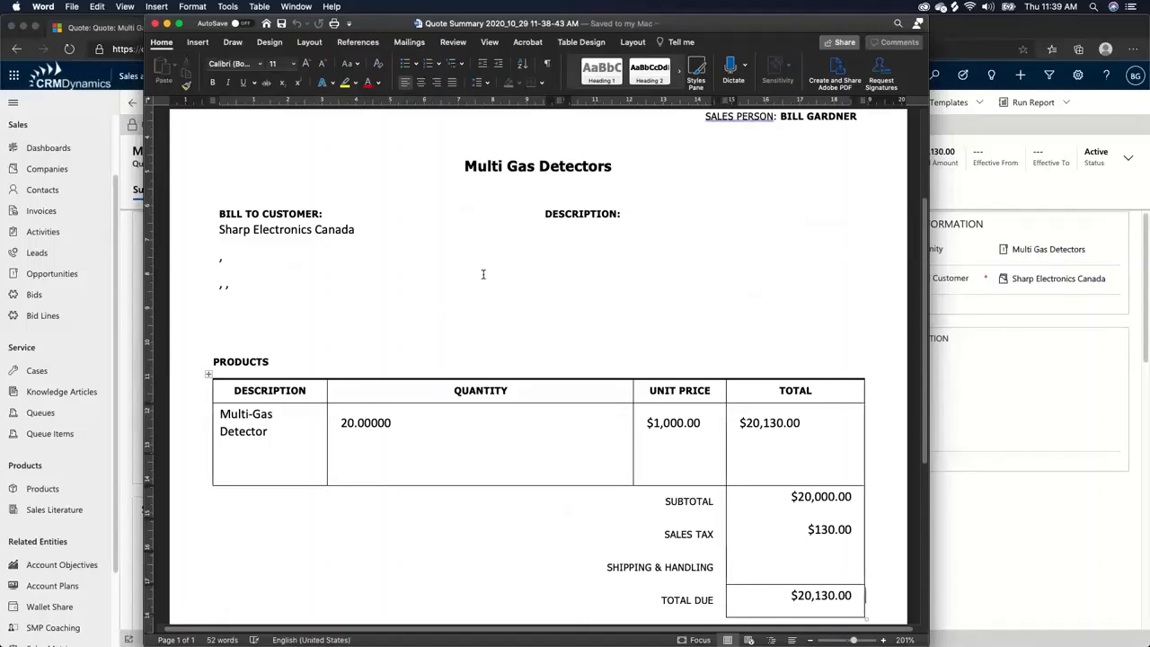
{"action": "scroll", "coordinate": [482, 274], "scroll_direction": "up", "scroll_amount": 5}
{"action": "scroll", "coordinate": [483, 274], "scroll_direction": "down", "scroll_amount": 1}
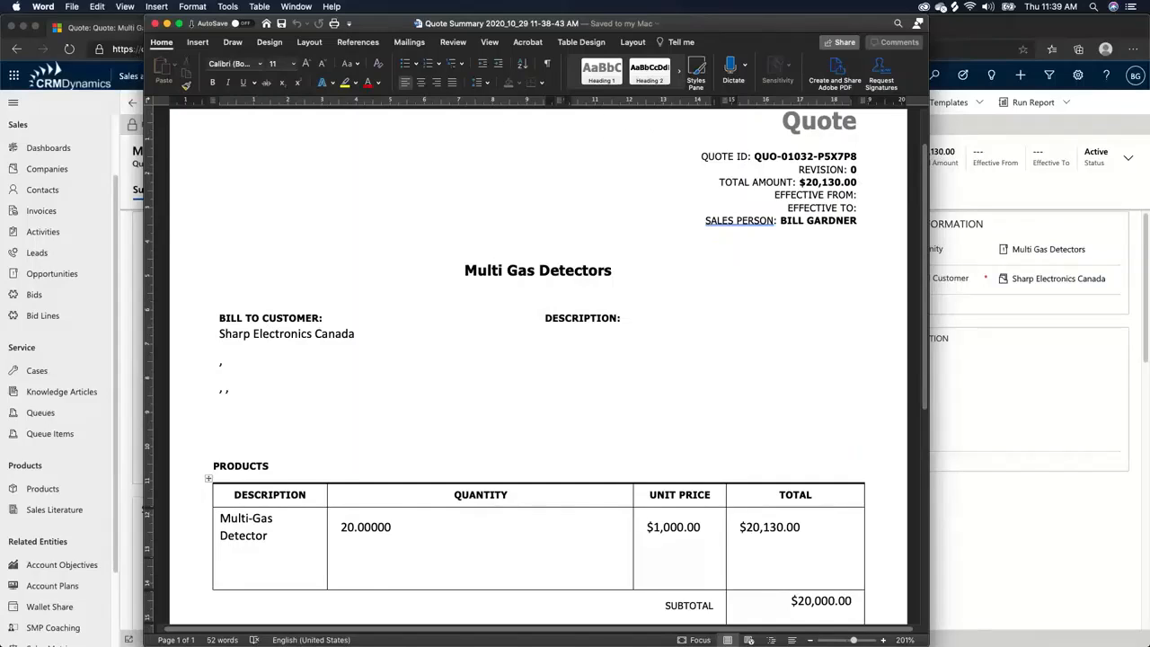
{"action": "left_click", "coordinate": [154, 24]}
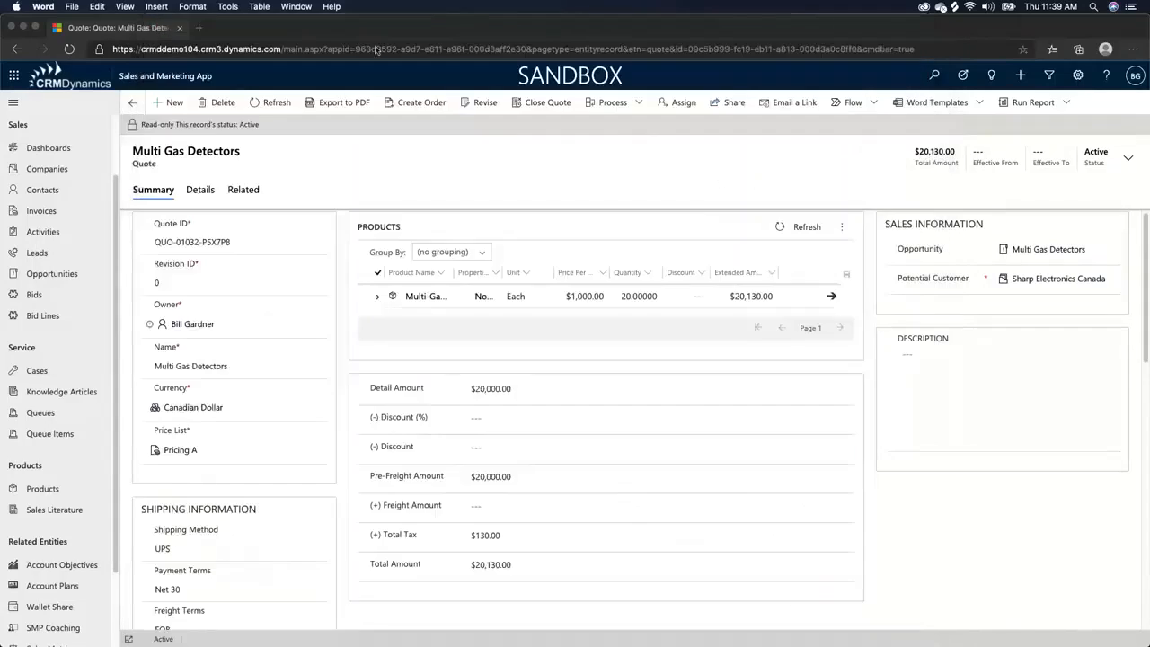